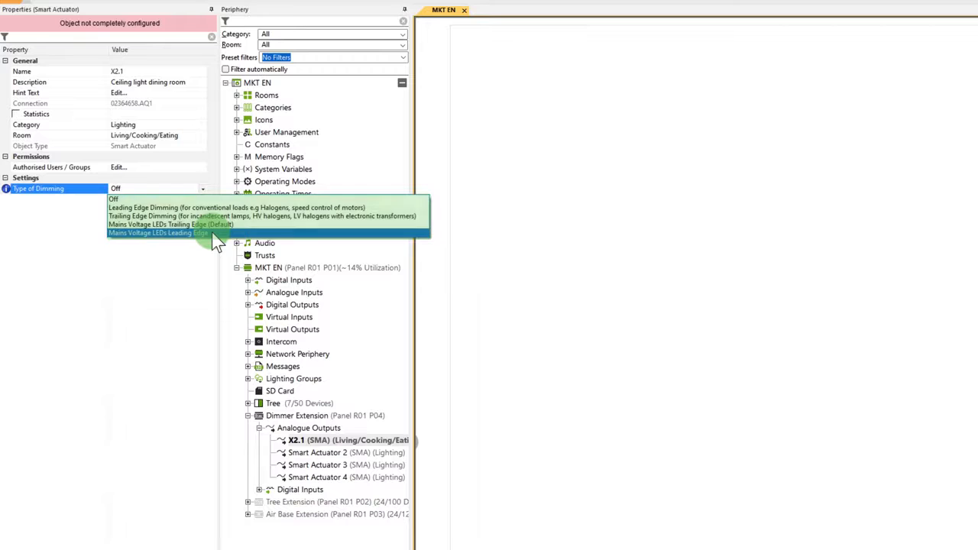
Set the type of dimming of smart actuator X2.1 to Mains Voltage LEDs Leading Edge
click(213, 233)
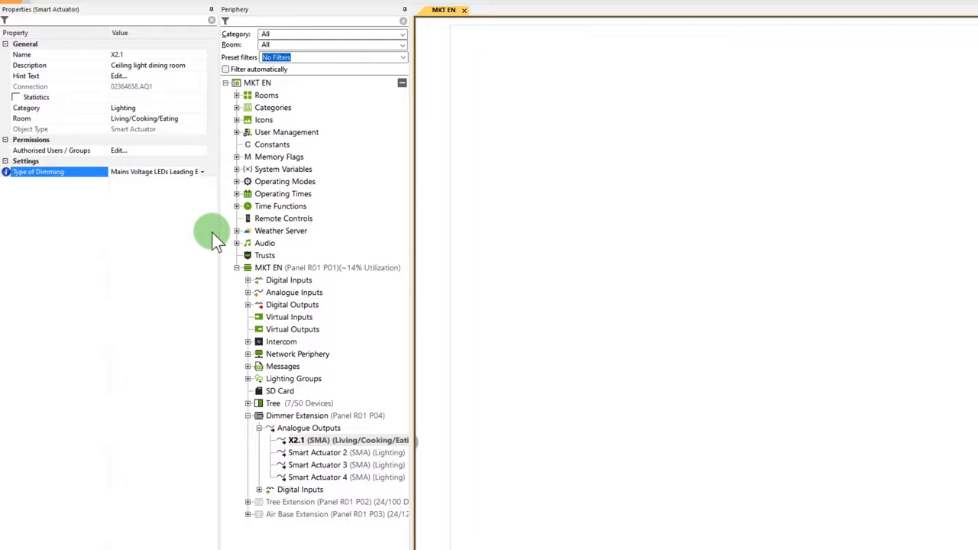
Add a Lighting Controller function block to the Living/Cooking/Eating page
click(584, 239)
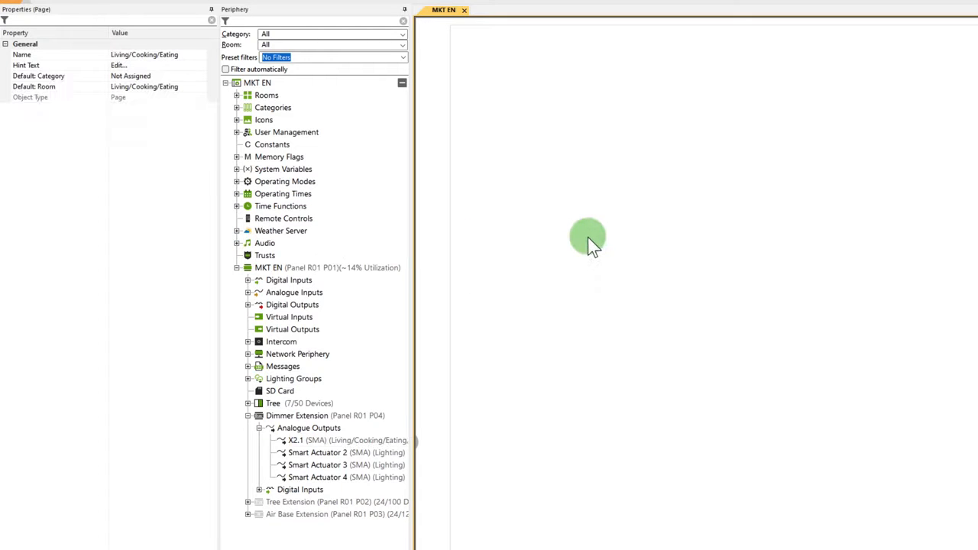
double_click(588, 239)
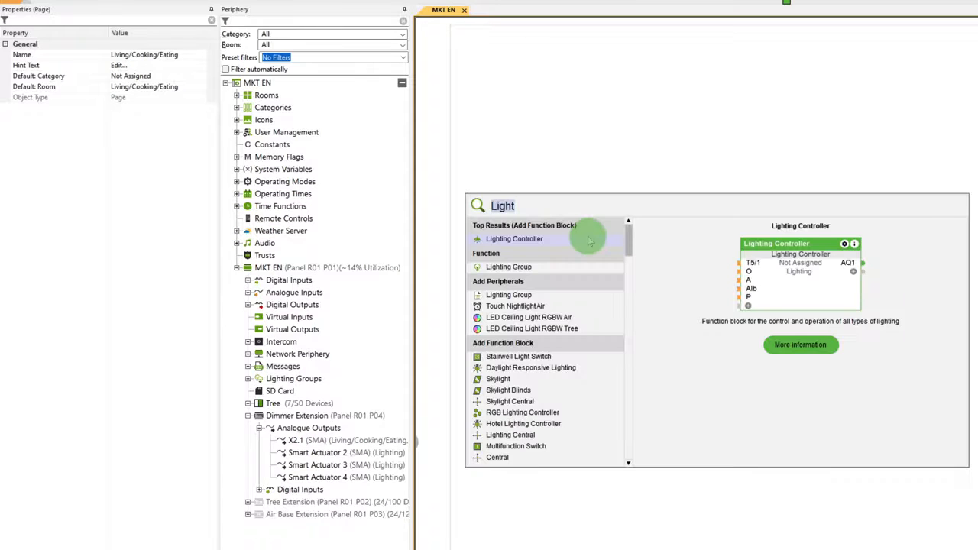
drag(527, 240, 643, 180)
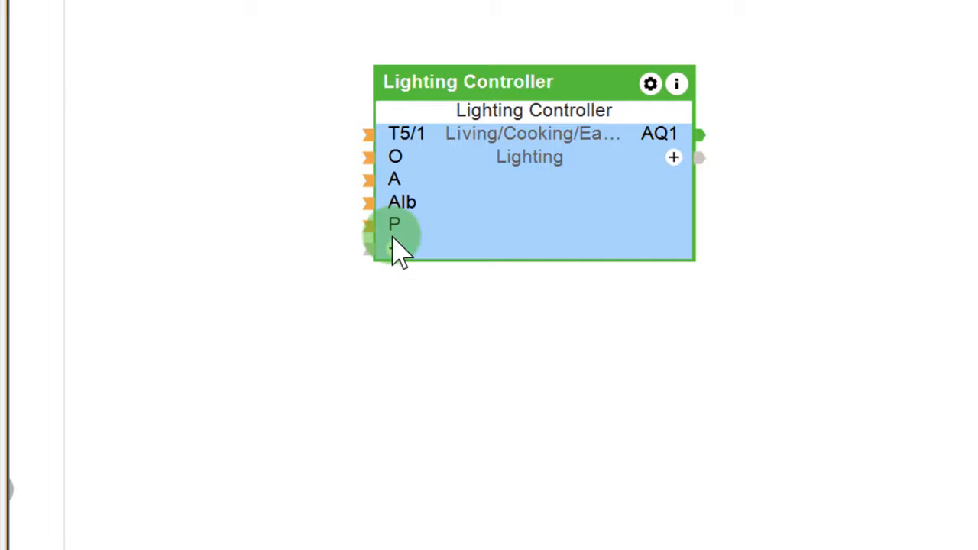
Review the input and output connections available for display on the Lighting Controller block
click(392, 243)
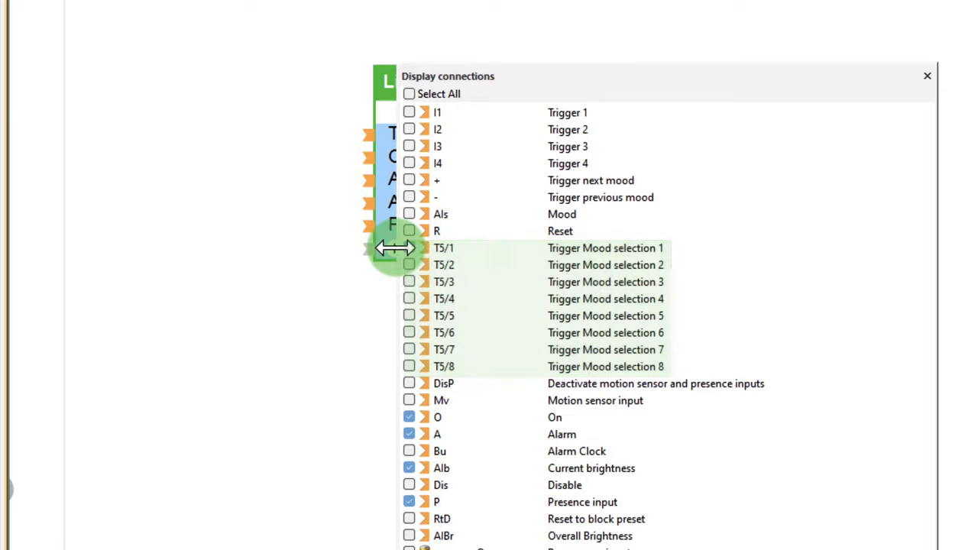
click(409, 247)
click(512, 46)
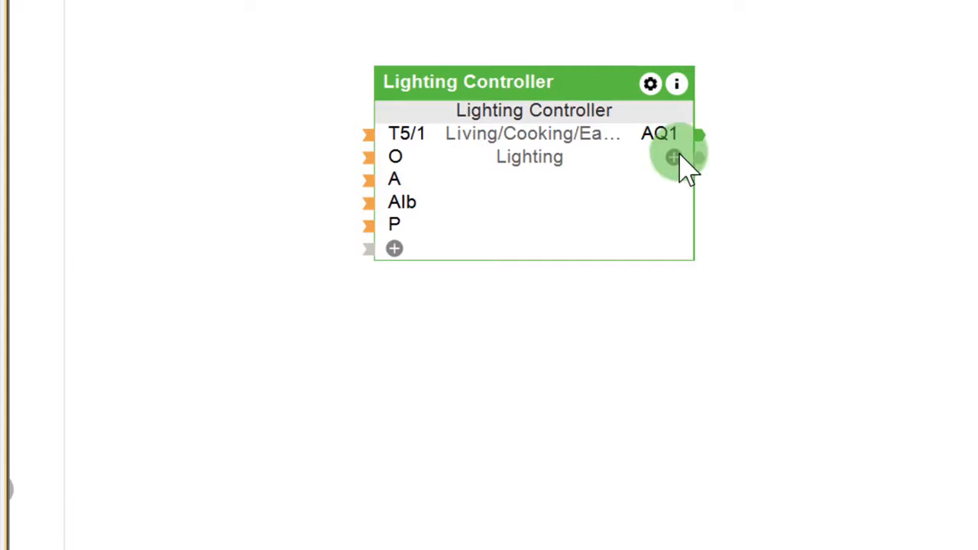
click(673, 157)
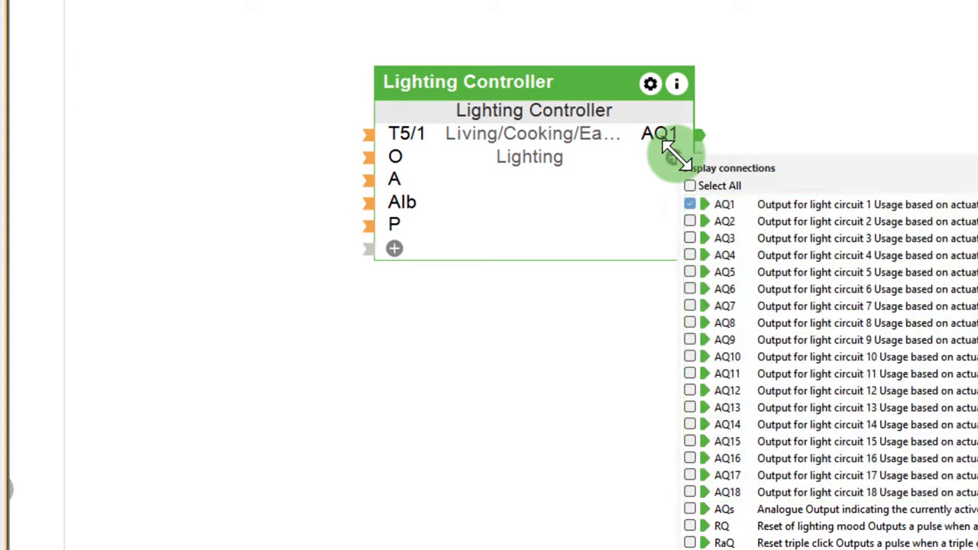
click(601, 321)
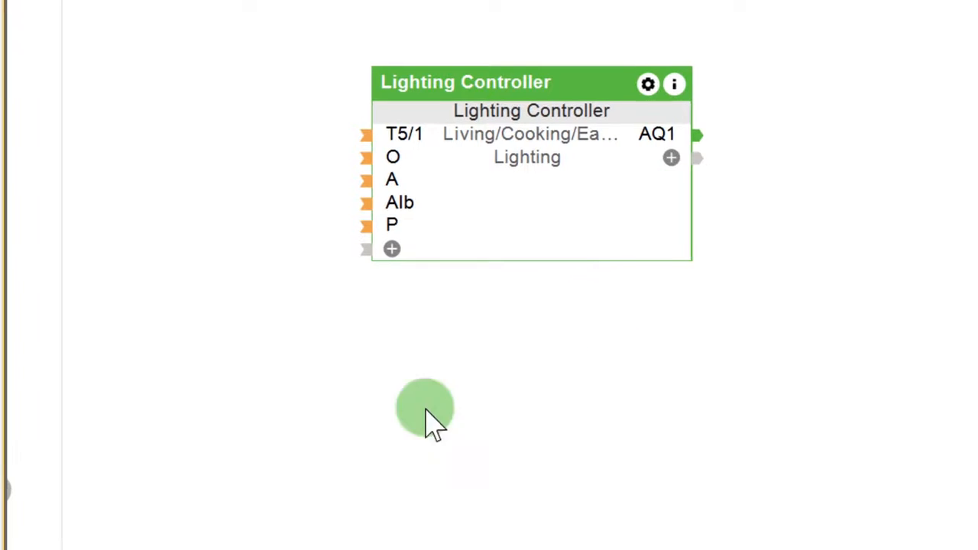
Connect the room's lighting groups and smart actuators, including X2.1, to Lighting Controller outputs AQ1 to AQ8
drag(327, 328, 616, 164)
drag(241, 511, 397, 256)
drag(240, 511, 393, 238)
drag(241, 527, 382, 268)
drag(229, 547, 382, 286)
drag(241, 542, 281, 305)
click(175, 371)
Examine the Lighting Controller's circuit names and the types selectable for the Dining room circuit on AQ1
double_click(306, 272)
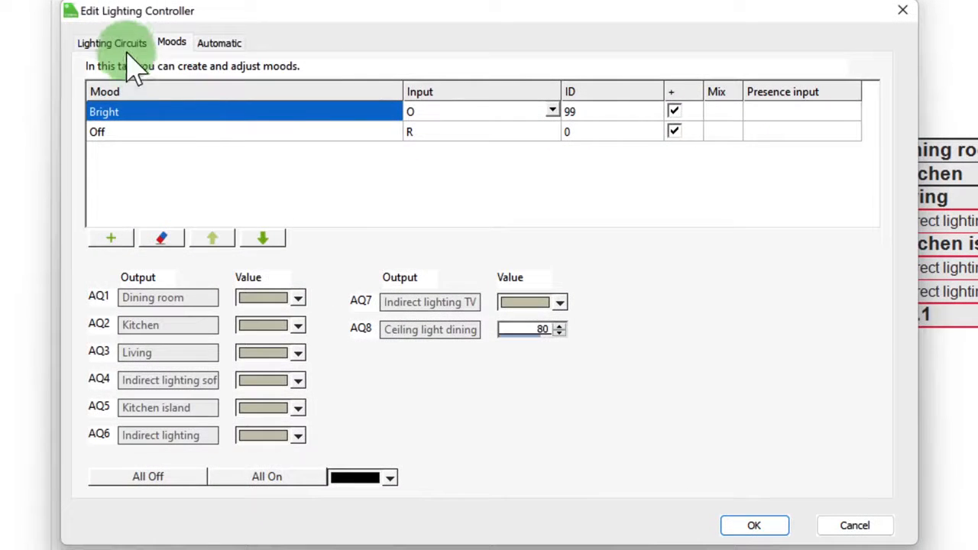
click(46, 51)
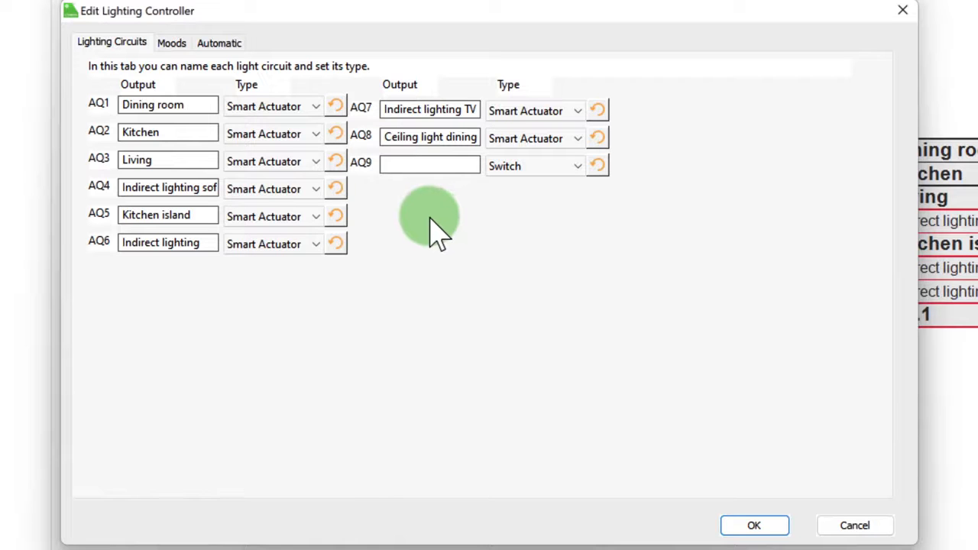
click(315, 107)
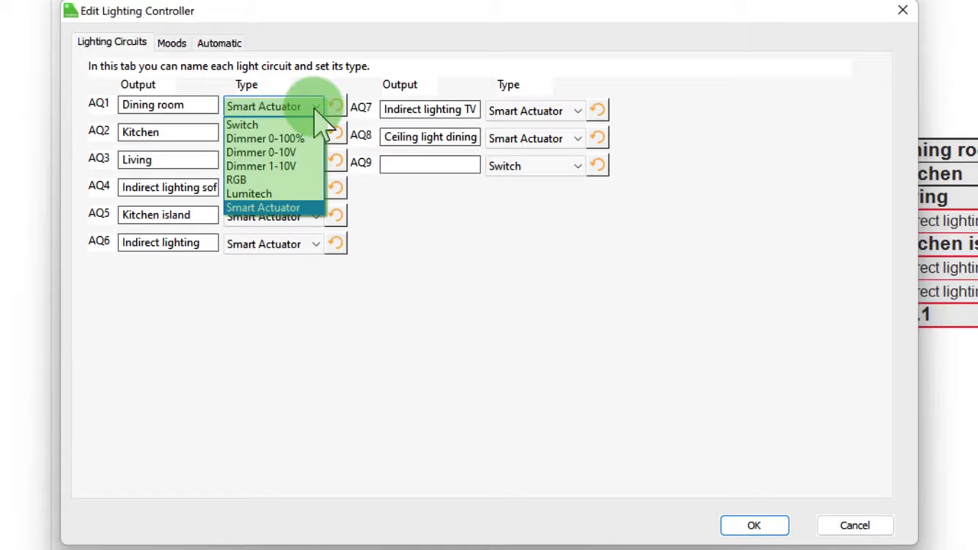
Add two new moods to the Lighting Controller named Ambient light and Cooking
click(174, 48)
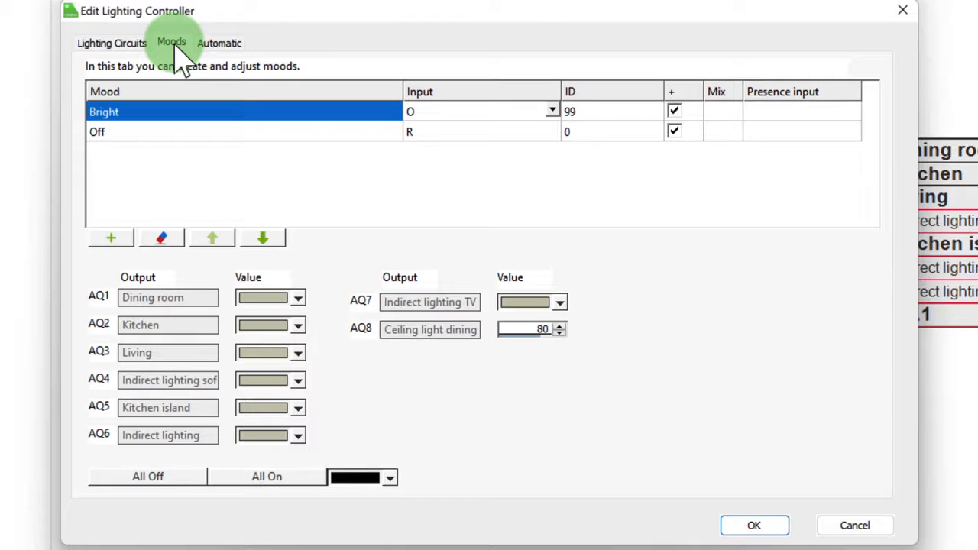
click(115, 240)
key(BackSpace)
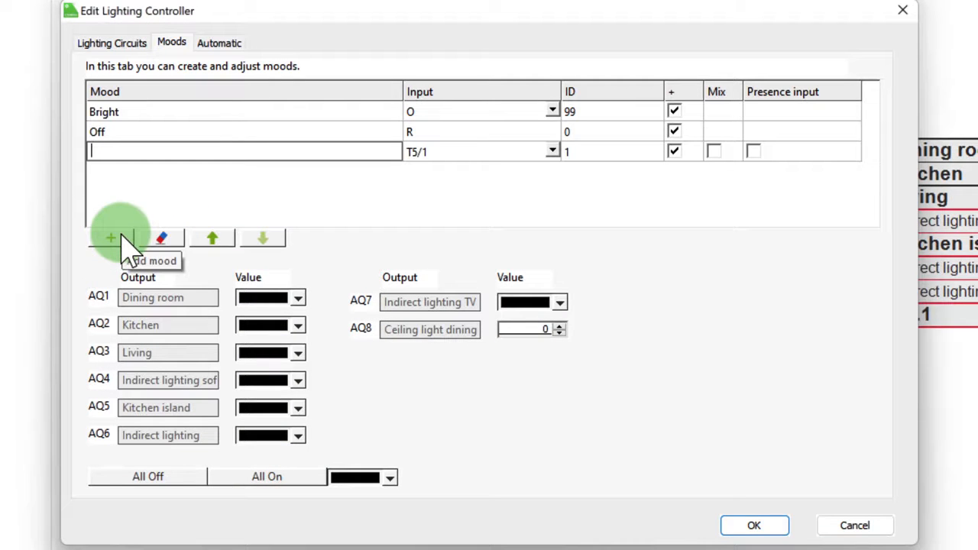
text(Ambia)
text(nt light)
click(109, 242)
key(BackSpace)
text(Cooking)
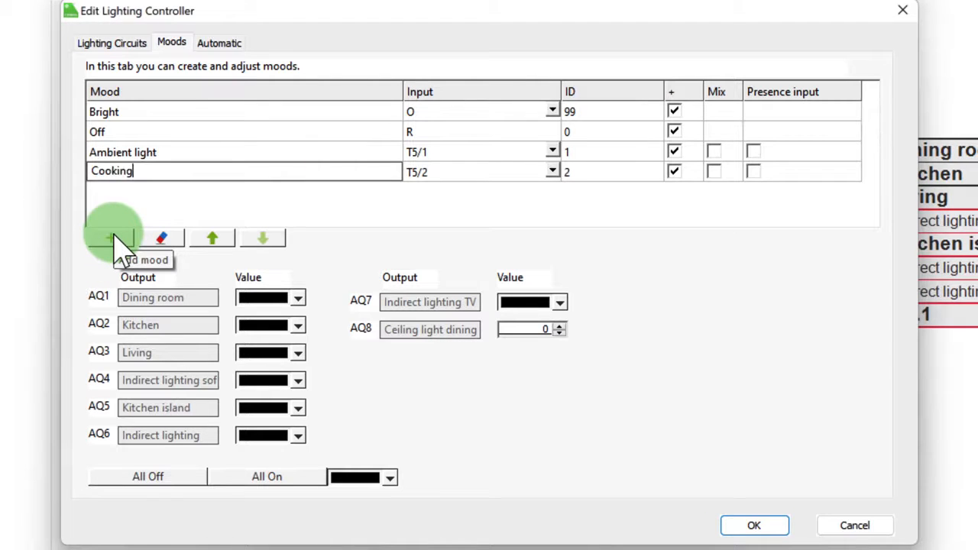
Add three more moods to the Lighting Controller named Dining, Cozy and TV
click(113, 239)
key(BackSpace)
text(Dining)
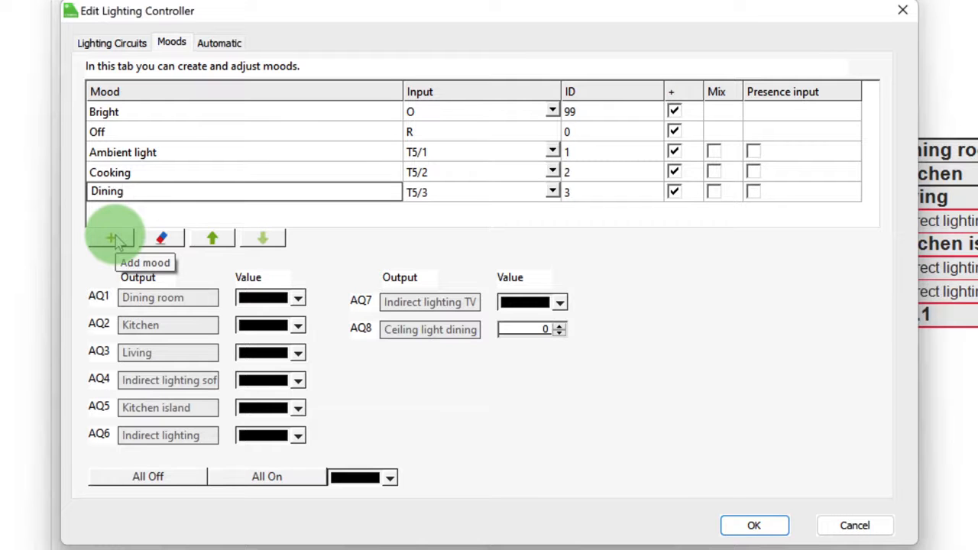
click(113, 239)
key(BackSpace)
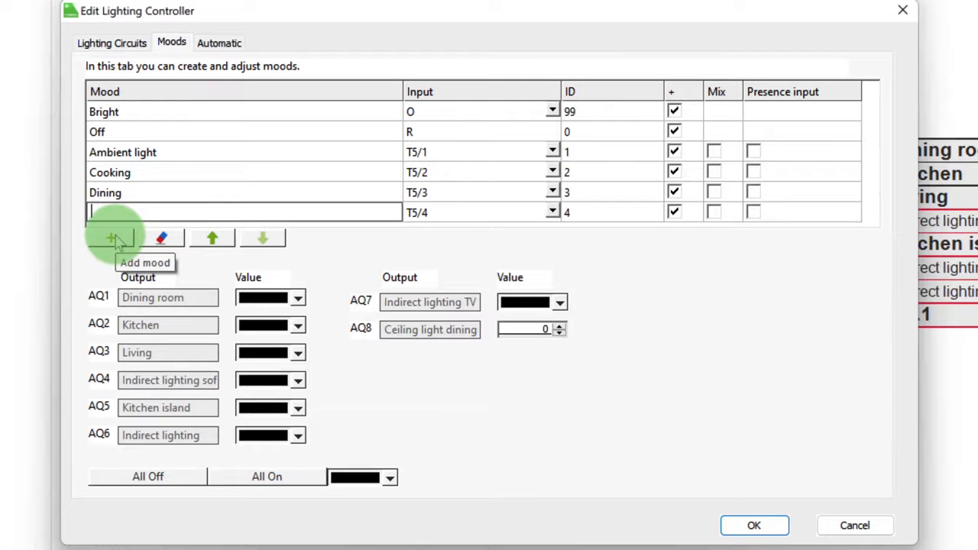
text(Cozy)
click(116, 241)
text(TV)
key(BackSpace)
key(BackSpace)
key(BackSpace)
text(TV)
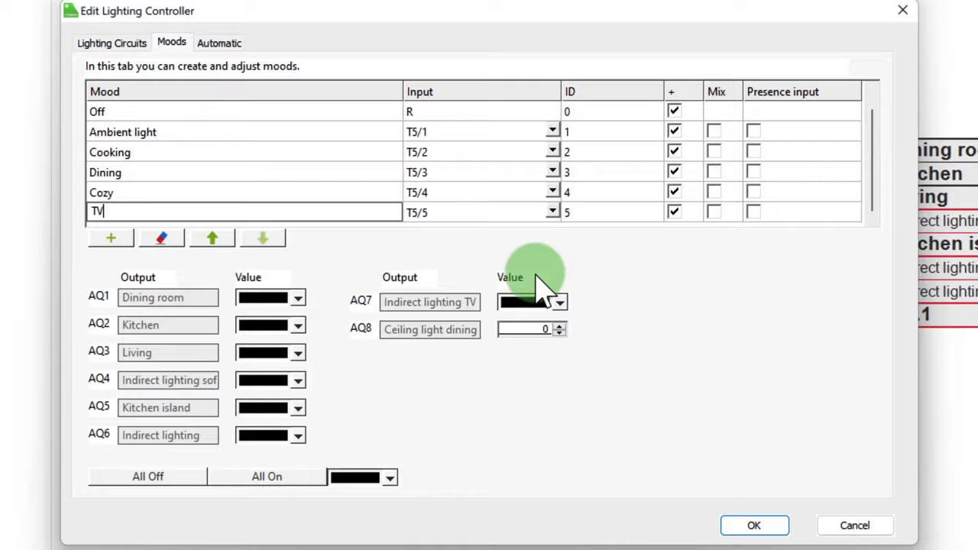
Move the Off mood down to the end of the mood list, below TV
click(198, 114)
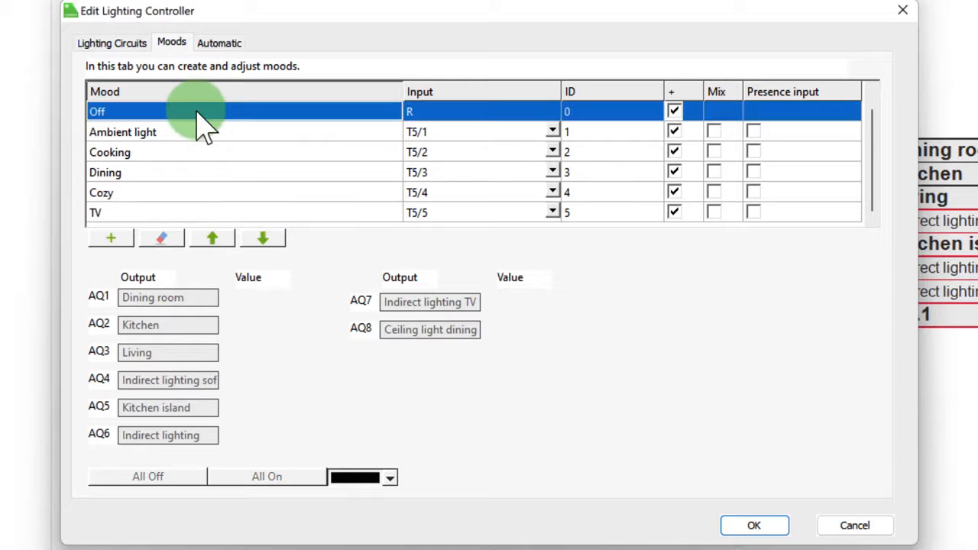
click(262, 238)
click(262, 239)
click(262, 239)
click(262, 238)
click(262, 239)
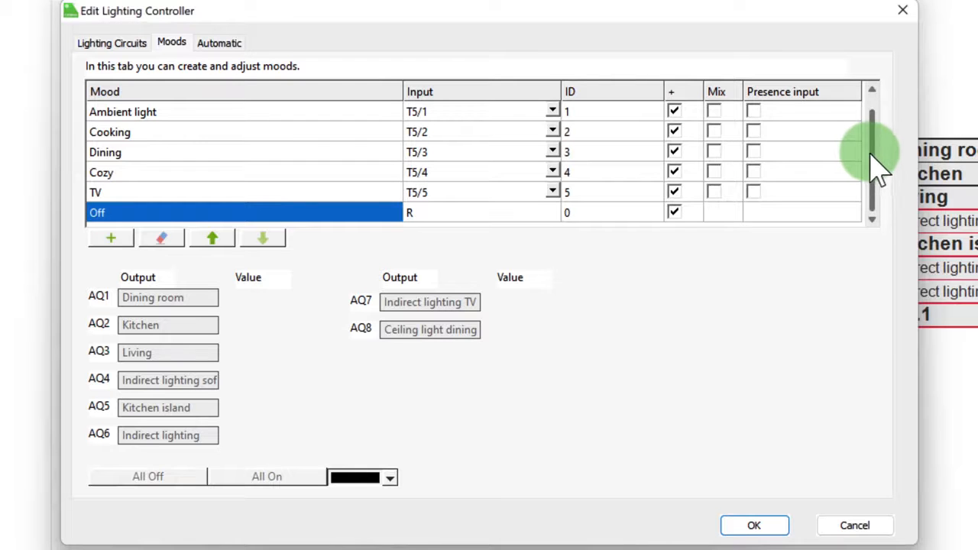
Move the Bright mood down the list so it sits between TV and Off
drag(878, 165, 870, 120)
click(206, 114)
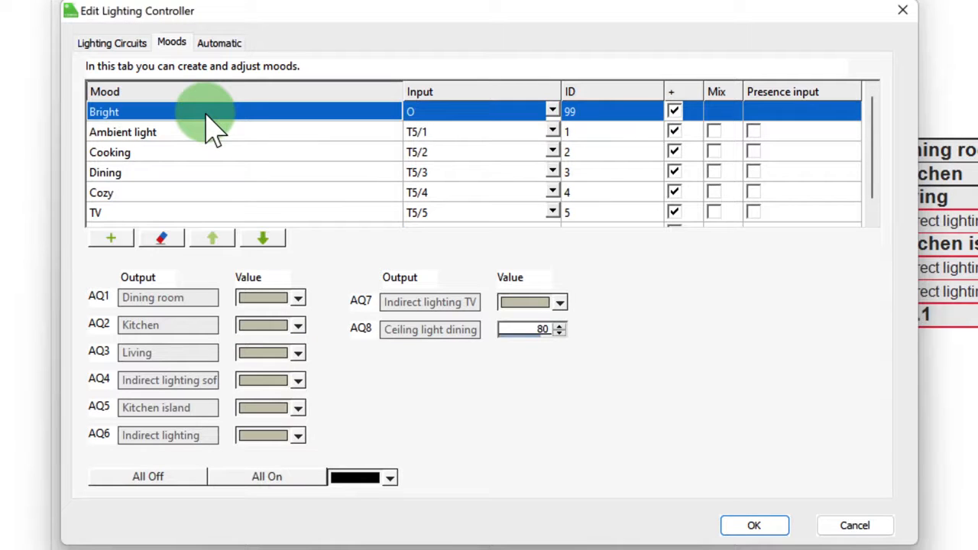
click(262, 238)
click(262, 239)
click(262, 238)
click(264, 238)
click(264, 239)
click(264, 238)
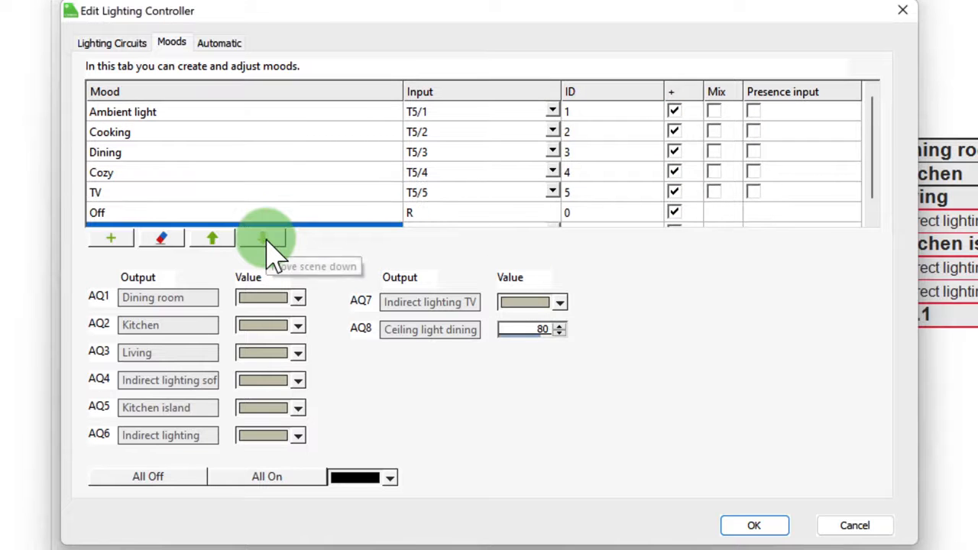
click(215, 239)
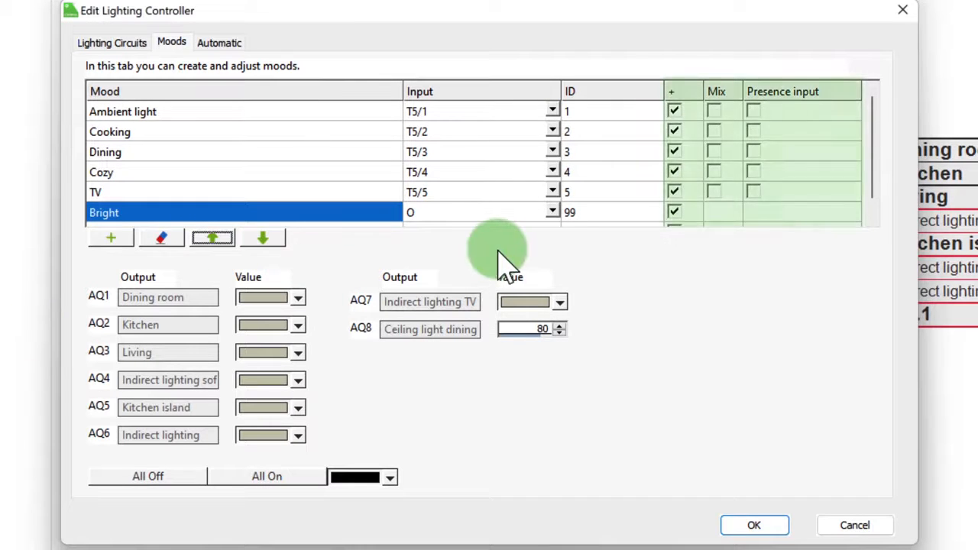
Enable Mix for the Cooking mood and apply the Lighting Controller settings
click(353, 138)
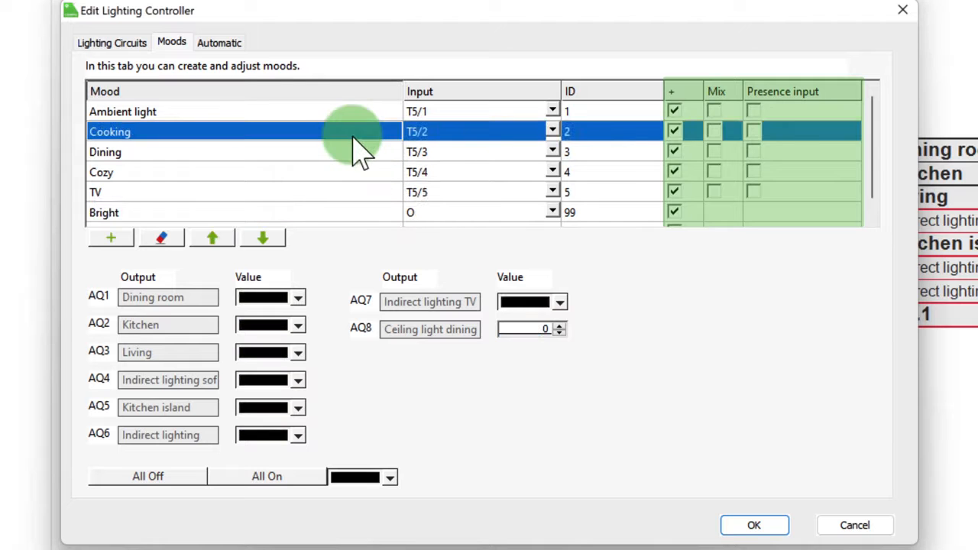
click(714, 132)
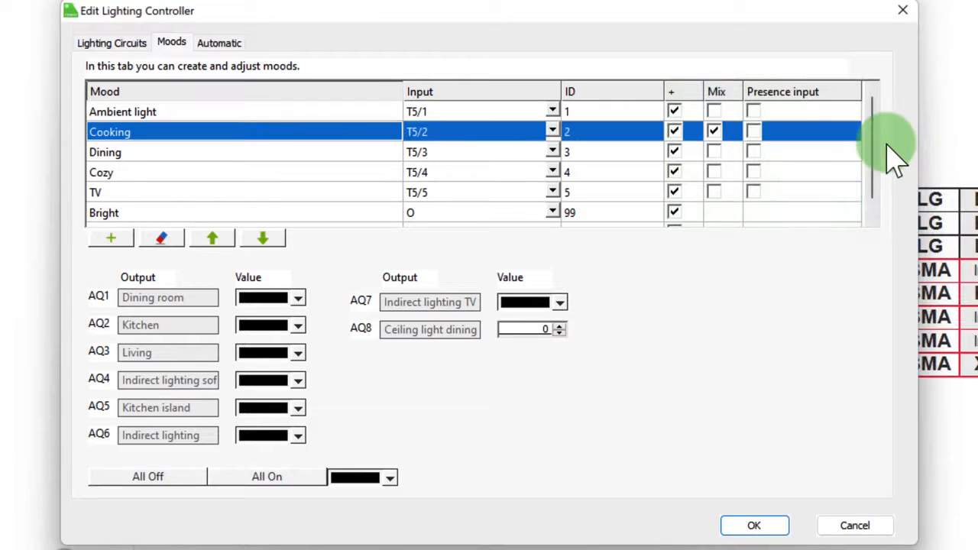
click(754, 525)
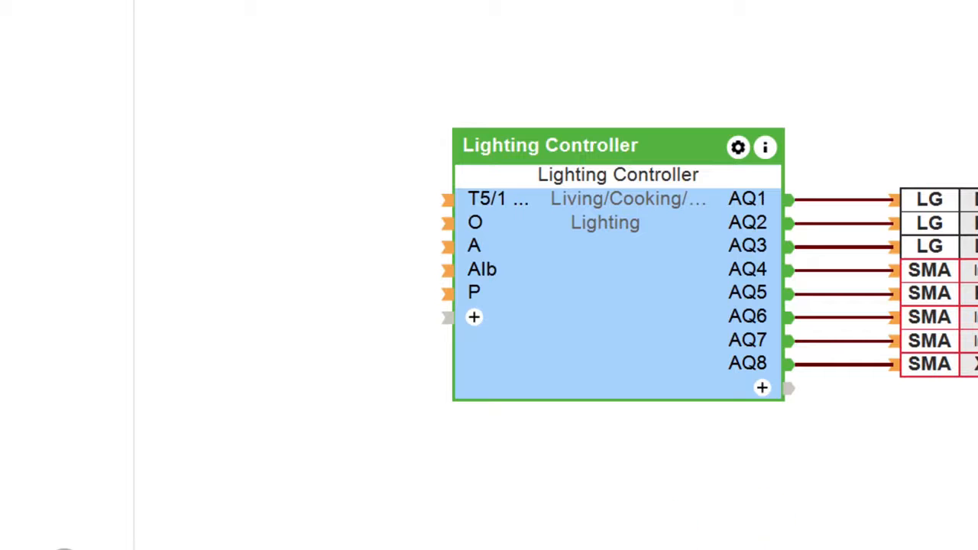
Connect the Entry, Kitchen, Dining area and Living area T5 inputs to Lighting Controller inputs T5/1 to T5/4
drag(0, 382, 431, 294)
drag(0, 397, 359, 347)
drag(190, 528, 452, 325)
drag(213, 512, 390, 321)
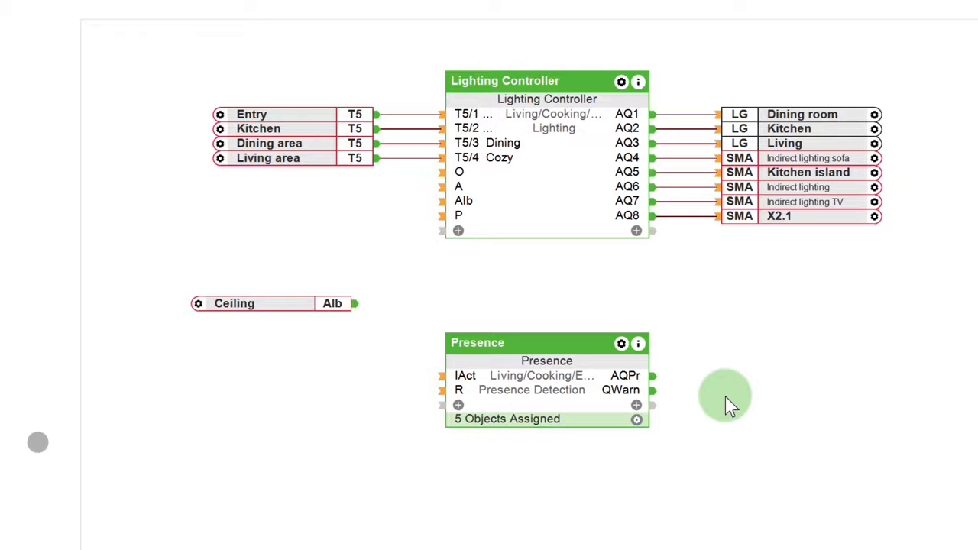
Link the Presence block's AQPr output to the Lighting Controller's P input through a page reference
drag(652, 375, 735, 379)
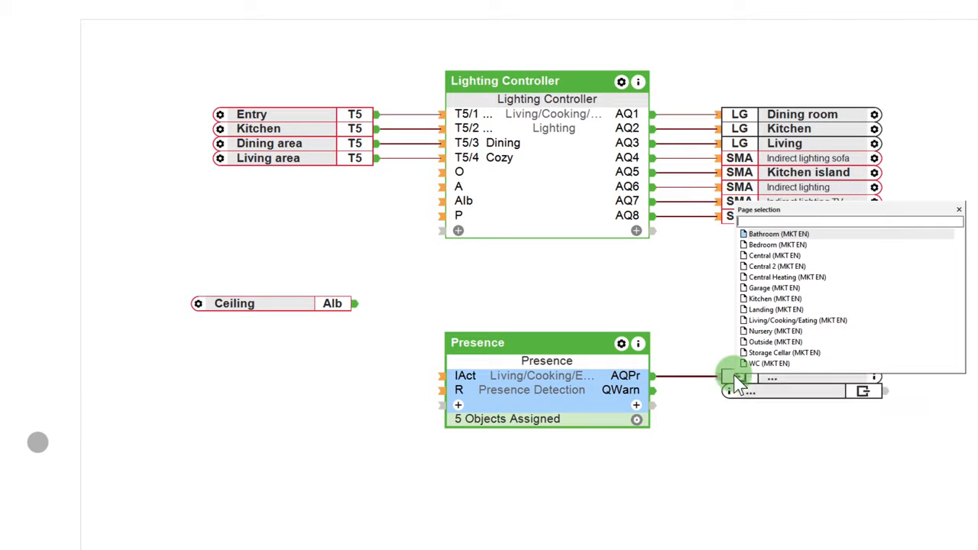
drag(437, 200, 441, 219)
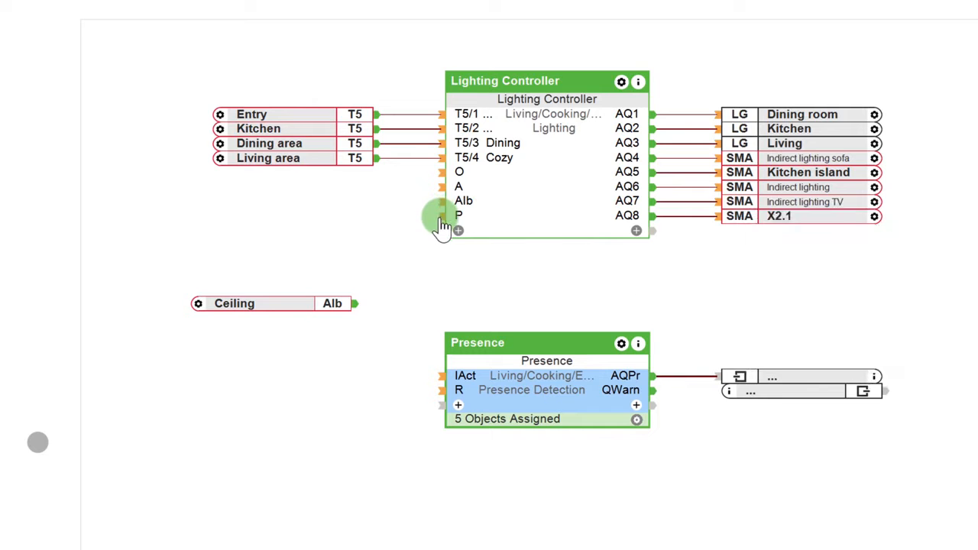
Set the Lighting Controller's automatic mood selected on motion to Ambient light and apply it
double_click(502, 214)
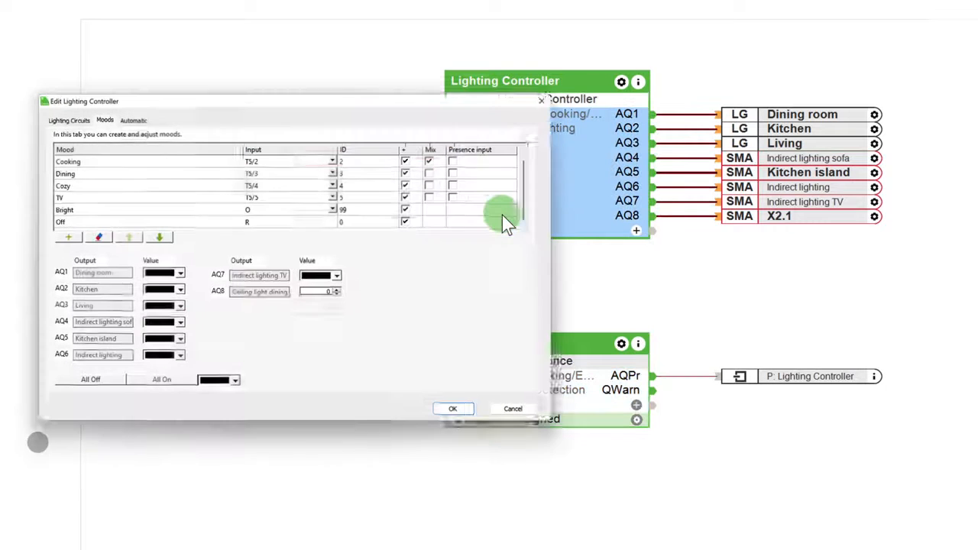
click(152, 117)
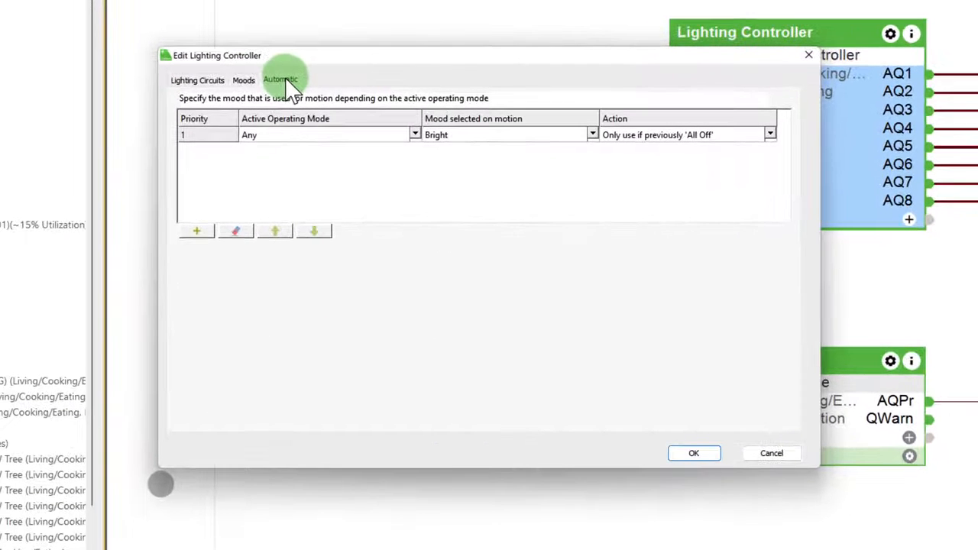
click(593, 135)
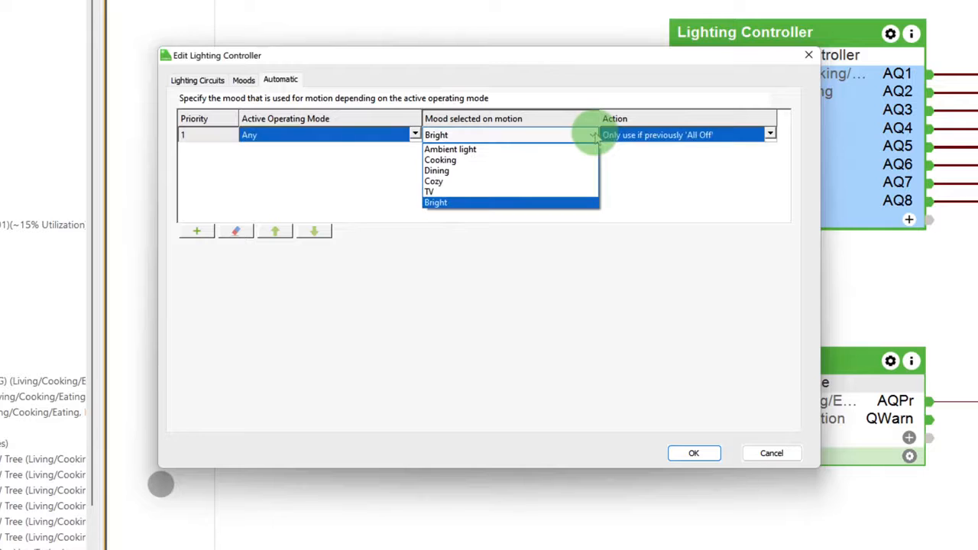
click(533, 150)
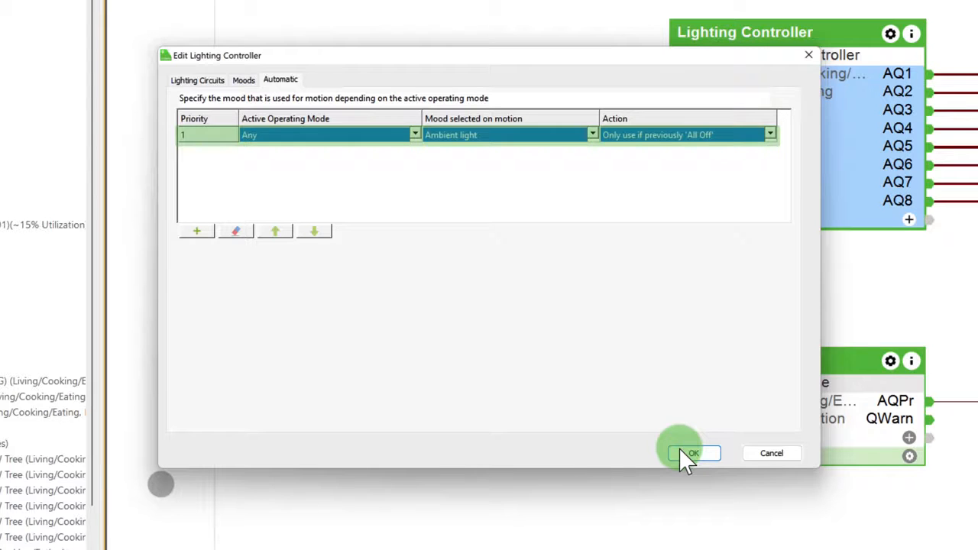
click(679, 448)
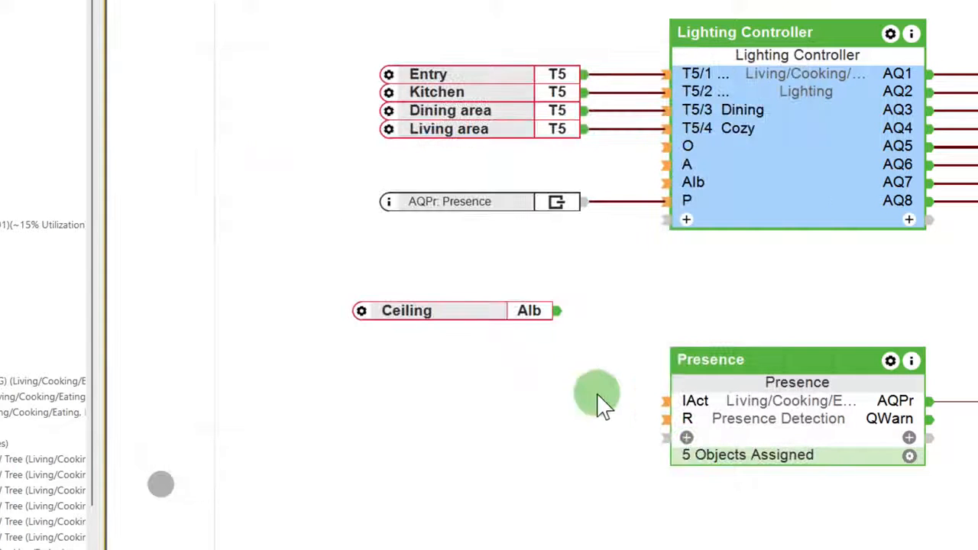
Connect the Ceiling brightness sensor to the Lighting Controller's AIb input and select the controller's brightness threshold property
drag(560, 310, 755, 200)
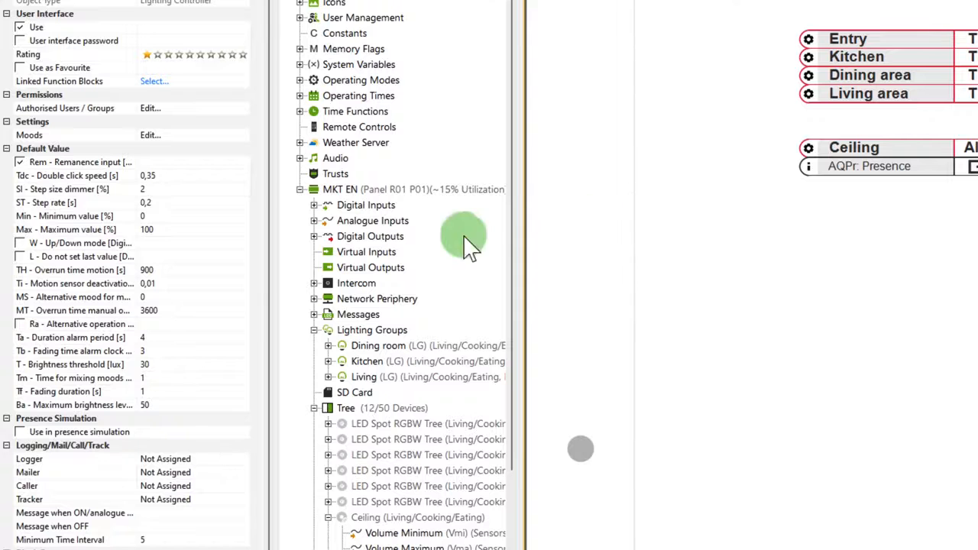
click(191, 366)
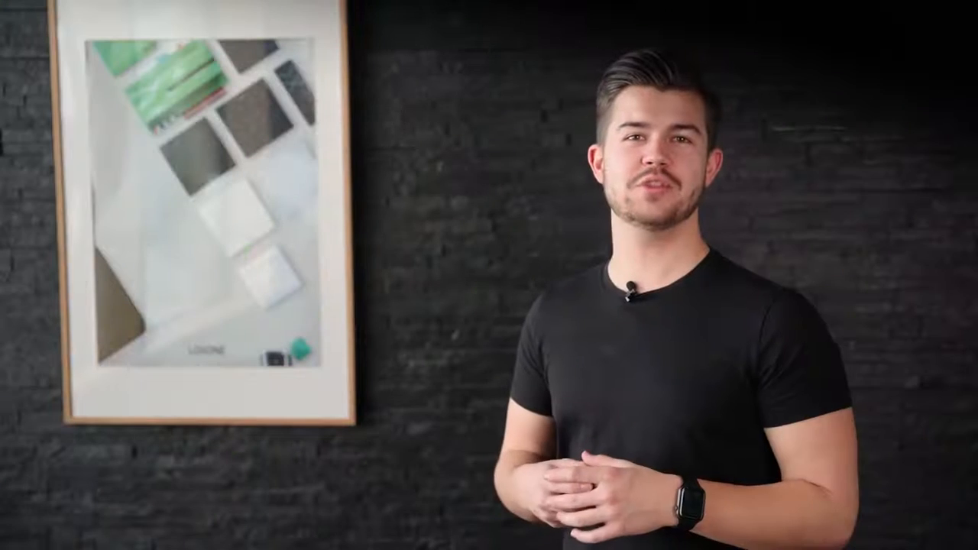